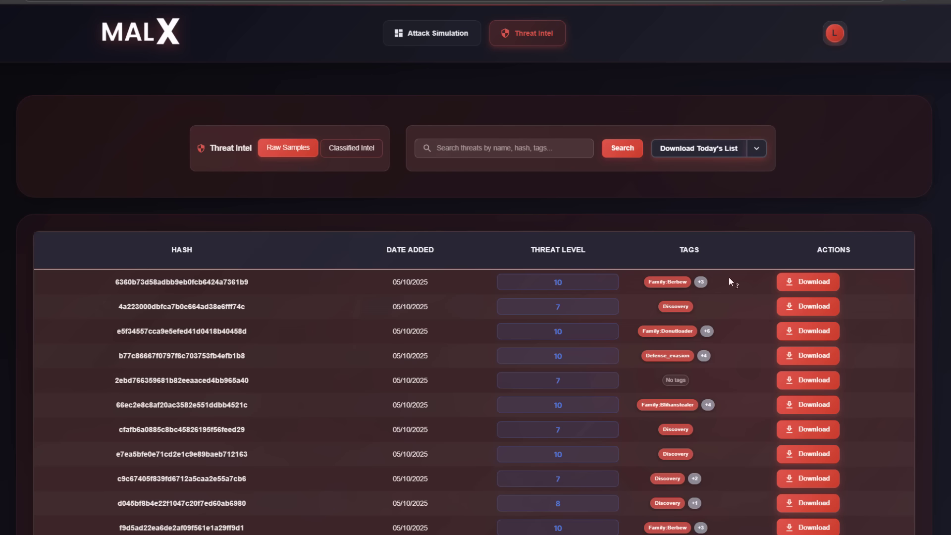
Start downloading today's raw malware sample list from MalX's Threat Intel page
{"action": "left_click", "coordinate": [699, 152]}
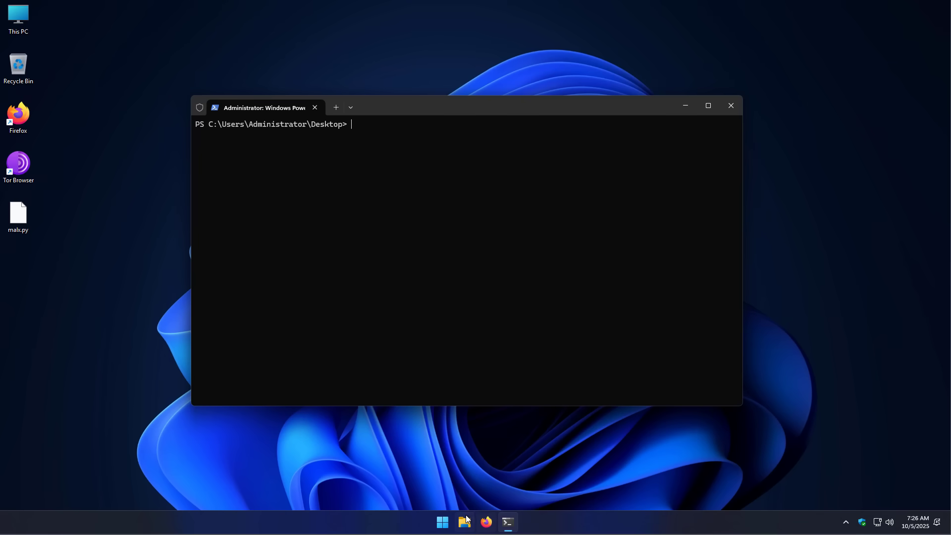
Browse Z:\Shared\Malware to view the 740 sample files, then minimize File Explorer
{"action": "left_click", "coordinate": [465, 521]}
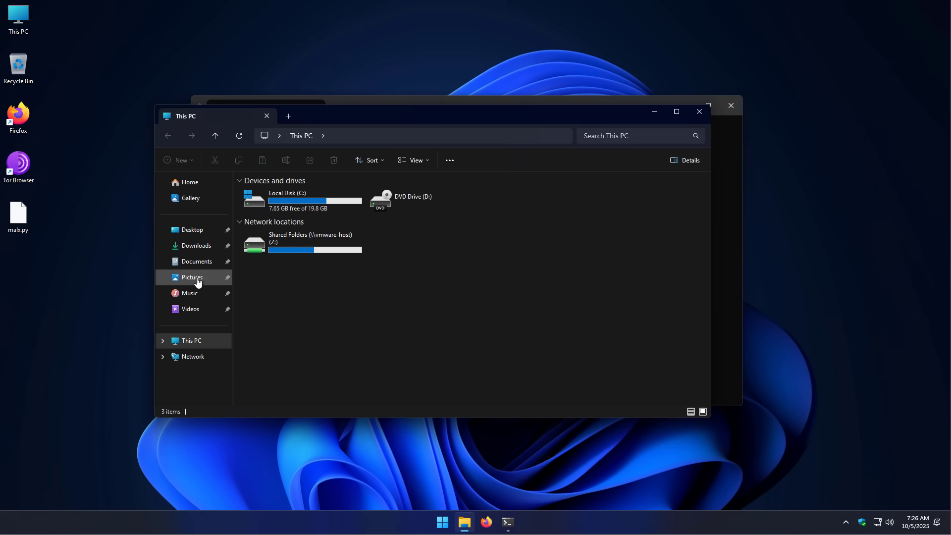
{"action": "double_click", "coordinate": [295, 240]}
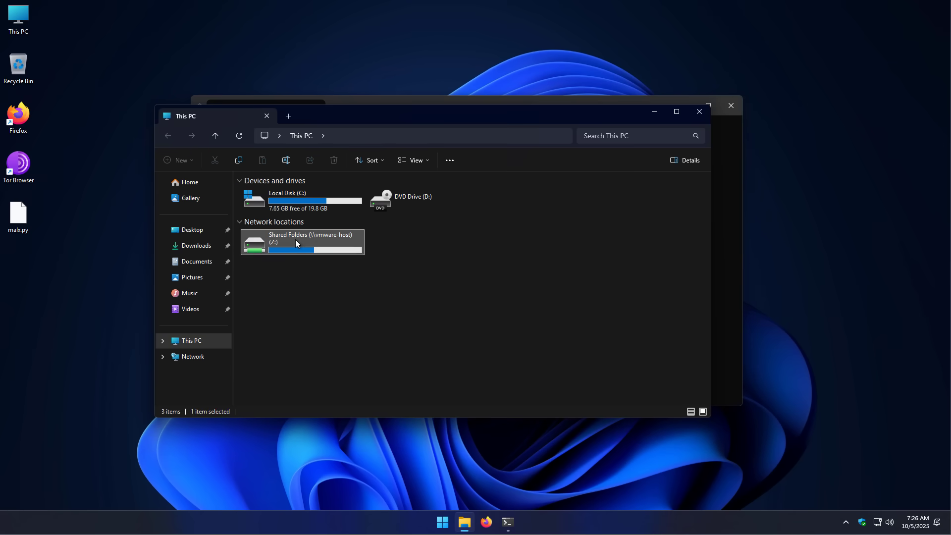
{"action": "double_click", "coordinate": [261, 194]}
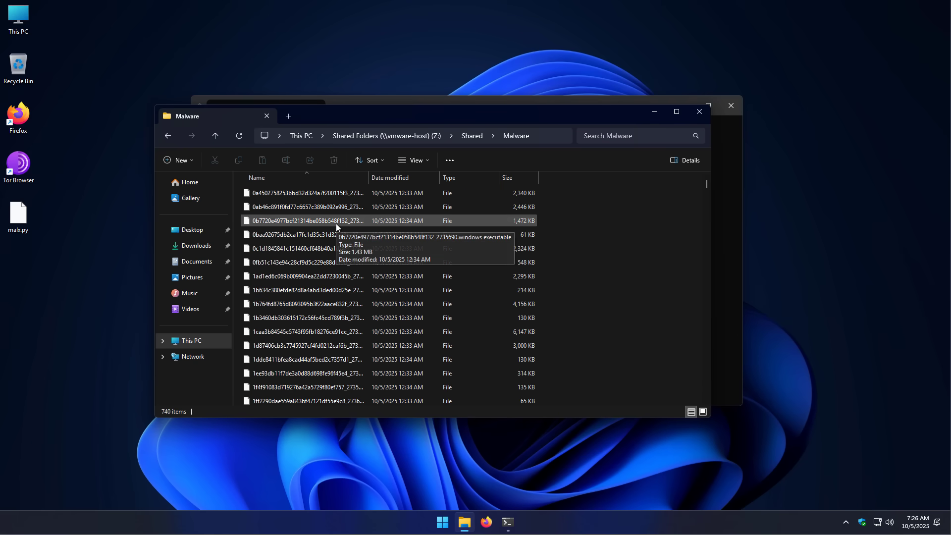
{"action": "scroll", "coordinate": [336, 224], "scroll_direction": "down", "scroll_amount": 5}
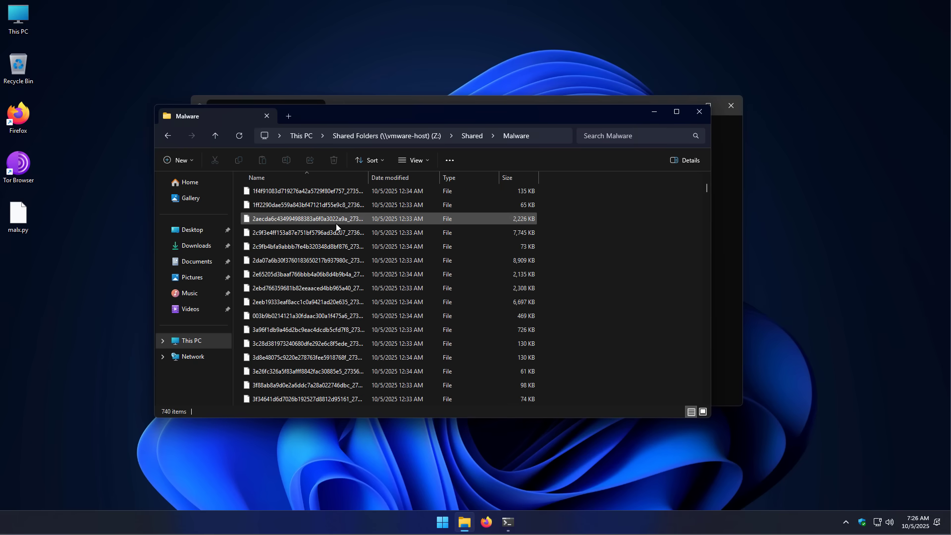
{"action": "scroll", "coordinate": [336, 224], "scroll_direction": "down", "scroll_amount": 6}
{"action": "scroll", "coordinate": [336, 224], "scroll_direction": "down", "scroll_amount": 6}
{"action": "scroll", "coordinate": [336, 224], "scroll_direction": "down", "scroll_amount": 6}
{"action": "scroll", "coordinate": [335, 223], "scroll_direction": "down", "scroll_amount": 6}
{"action": "scroll", "coordinate": [335, 224], "scroll_direction": "down", "scroll_amount": 5}
{"action": "scroll", "coordinate": [336, 223], "scroll_direction": "down", "scroll_amount": 5}
{"action": "scroll", "coordinate": [336, 224], "scroll_direction": "down", "scroll_amount": 5}
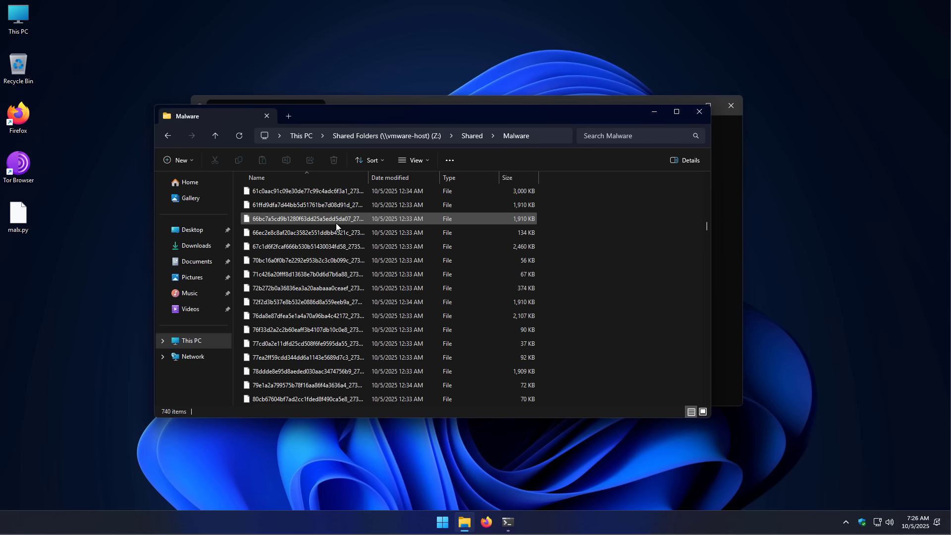
{"action": "scroll", "coordinate": [337, 223], "scroll_direction": "down", "scroll_amount": 3}
{"action": "scroll", "coordinate": [336, 223], "scroll_direction": "down", "scroll_amount": 3}
{"action": "scroll", "coordinate": [336, 224], "scroll_direction": "down", "scroll_amount": 3}
{"action": "scroll", "coordinate": [336, 224], "scroll_direction": "down", "scroll_amount": 3}
{"action": "scroll", "coordinate": [336, 224], "scroll_direction": "down", "scroll_amount": 3}
{"action": "scroll", "coordinate": [336, 223], "scroll_direction": "down", "scroll_amount": 3}
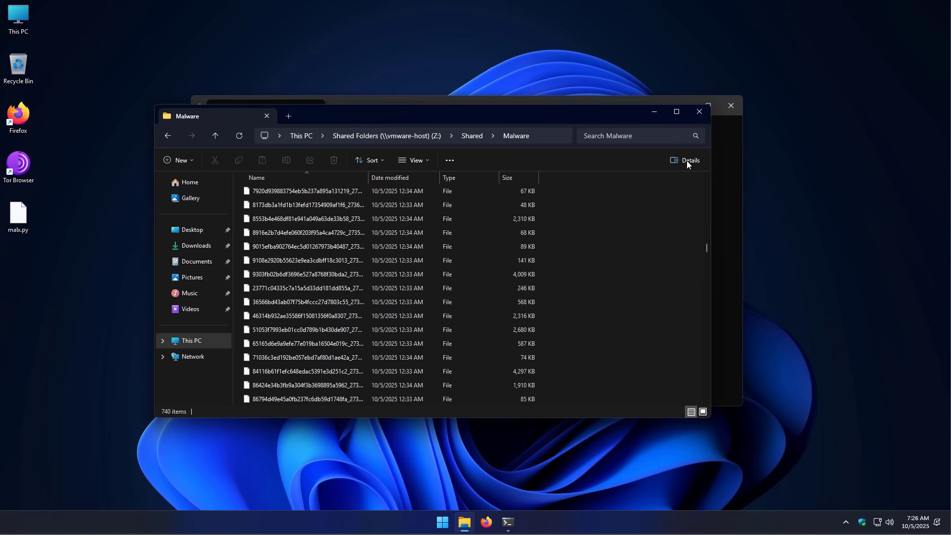
{"action": "left_click", "coordinate": [660, 113]}
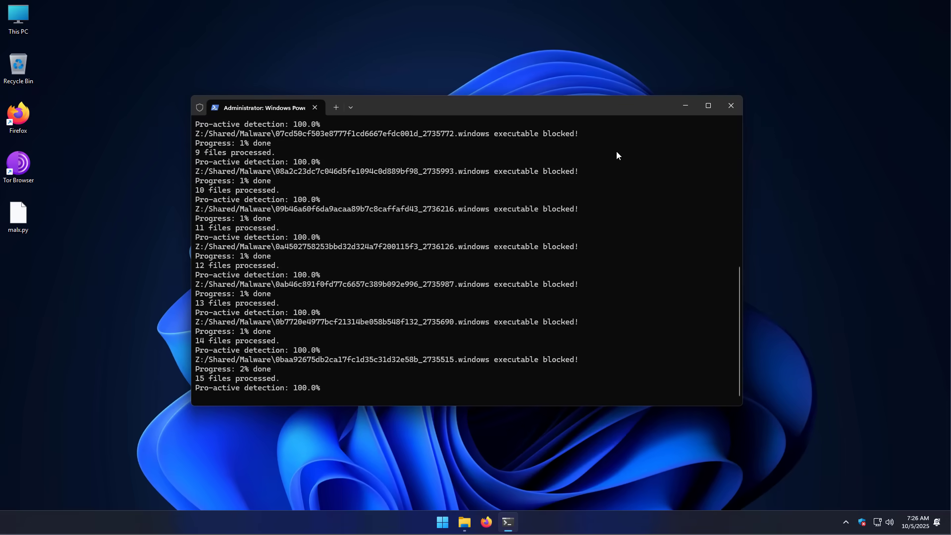
Open Windows Security's Virus & threat protection page to watch the severe detections
{"action": "left_click", "coordinate": [861, 524]}
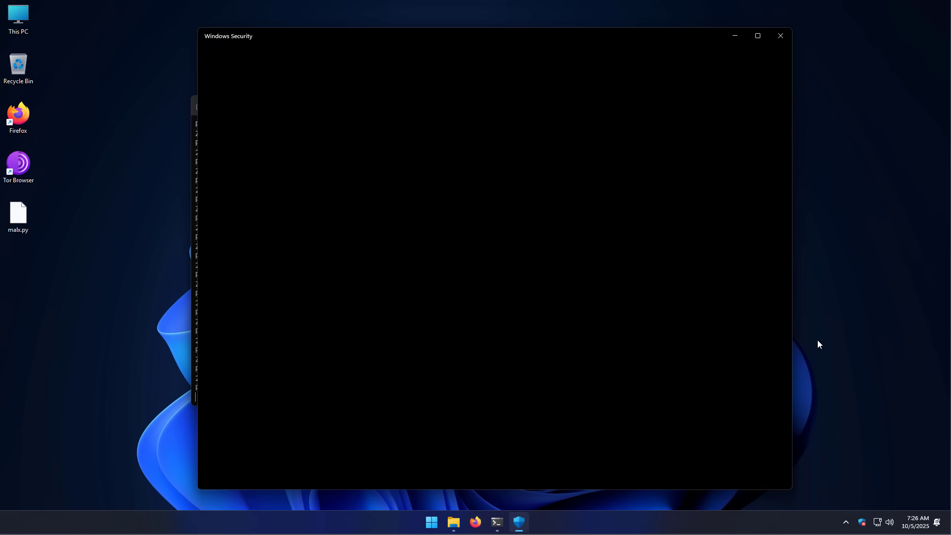
{"action": "left_click", "coordinate": [453, 210]}
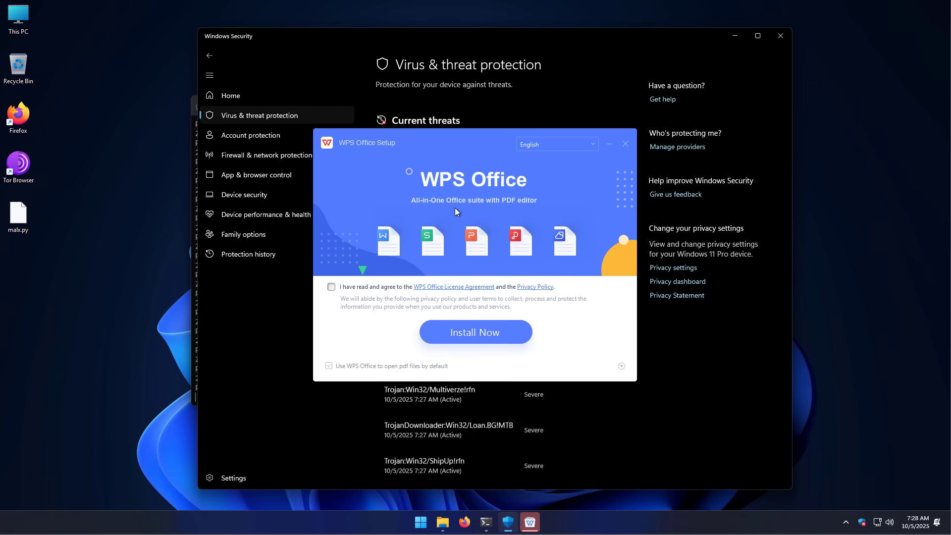
Accept the WPS Office terms to start its download, close QuarkXPress, and return to PowerShell
{"action": "left_click", "coordinate": [495, 336]}
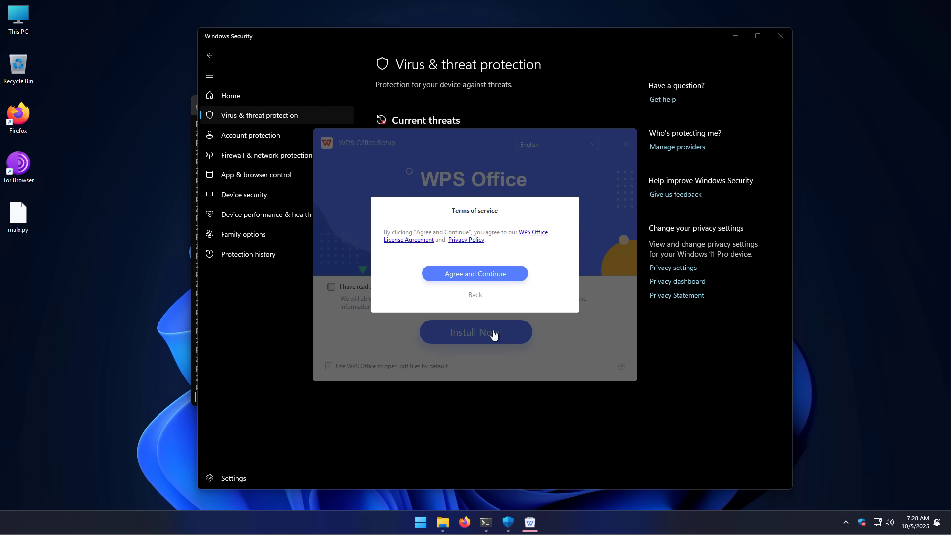
{"action": "left_click", "coordinate": [477, 282]}
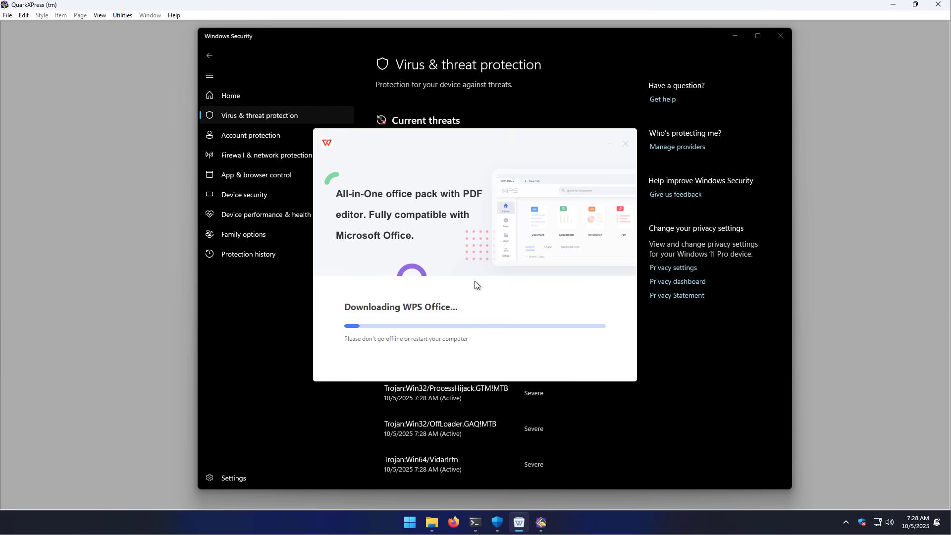
{"action": "left_click", "coordinate": [873, 146]}
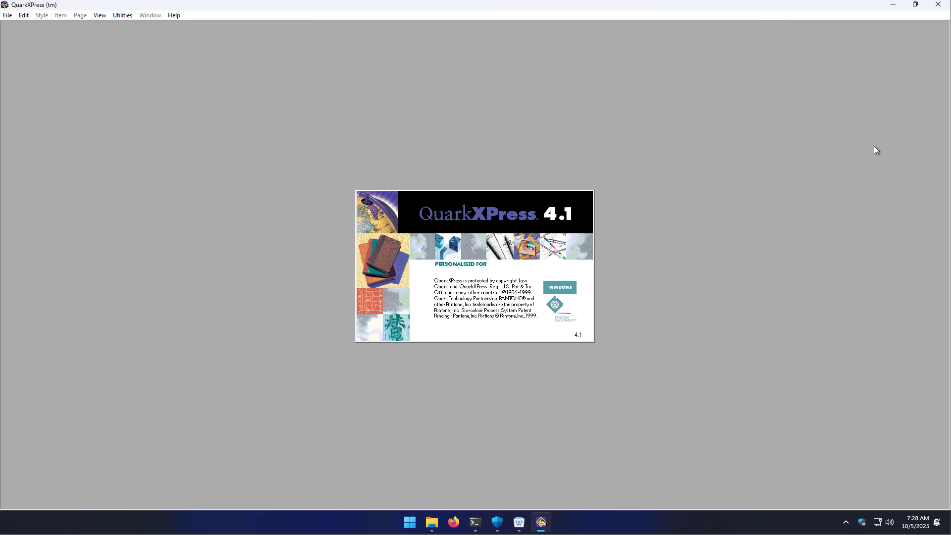
{"action": "left_click", "coordinate": [936, 6]}
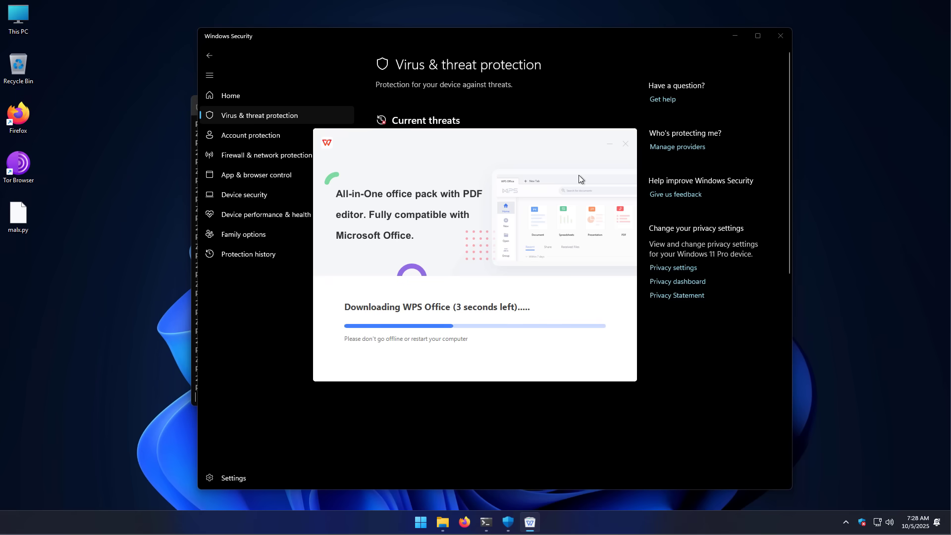
{"action": "left_click", "coordinate": [509, 520]}
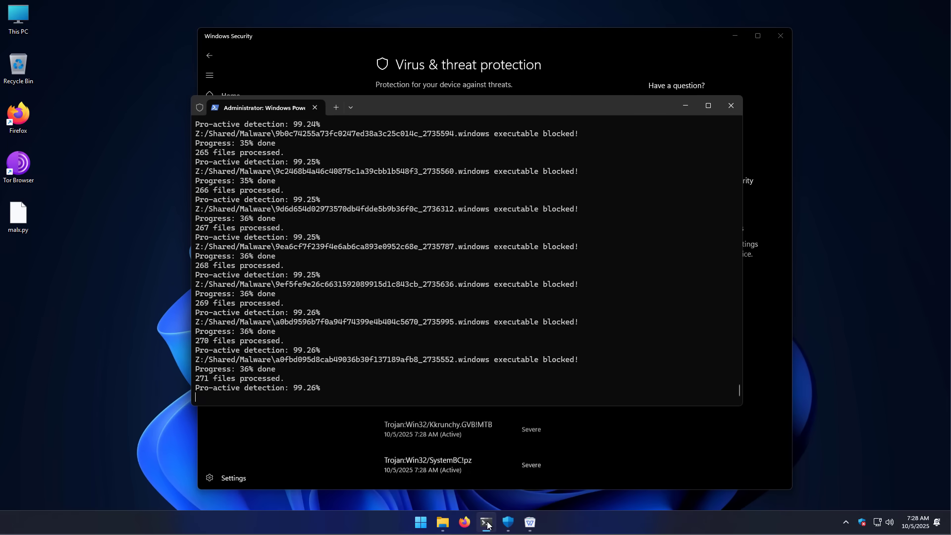
Bring Windows Security forward to view its full list of found threats
{"action": "left_click", "coordinate": [546, 410]}
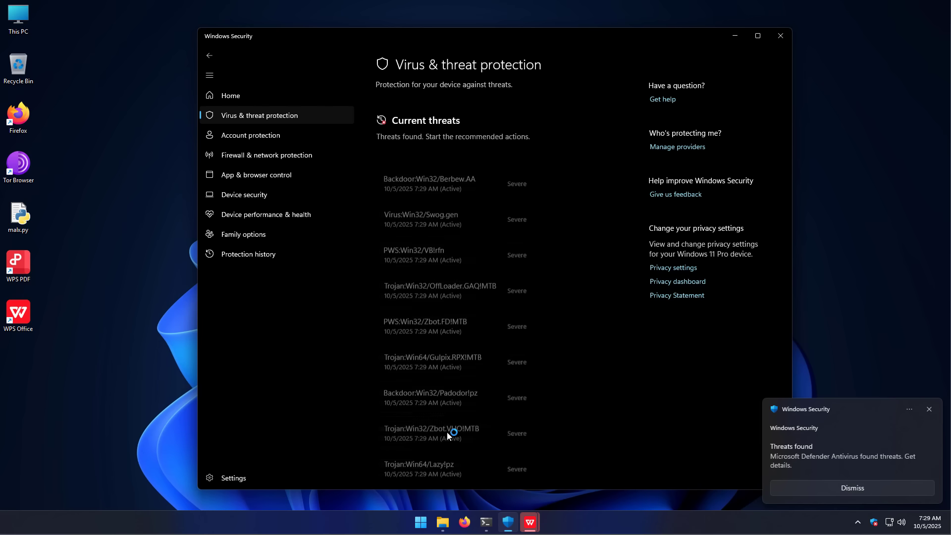
Return to the PowerShell terminal as the test finishes: 740 files, 99.73% detection, 2 missed
{"action": "left_click", "coordinate": [487, 522]}
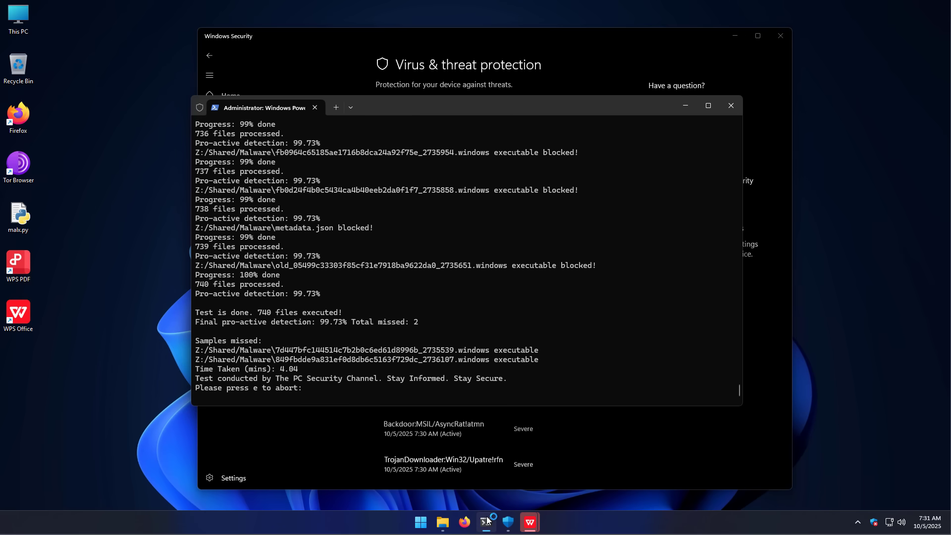
Bring Windows Security forward to review its threat list once more
{"action": "left_click", "coordinate": [604, 453]}
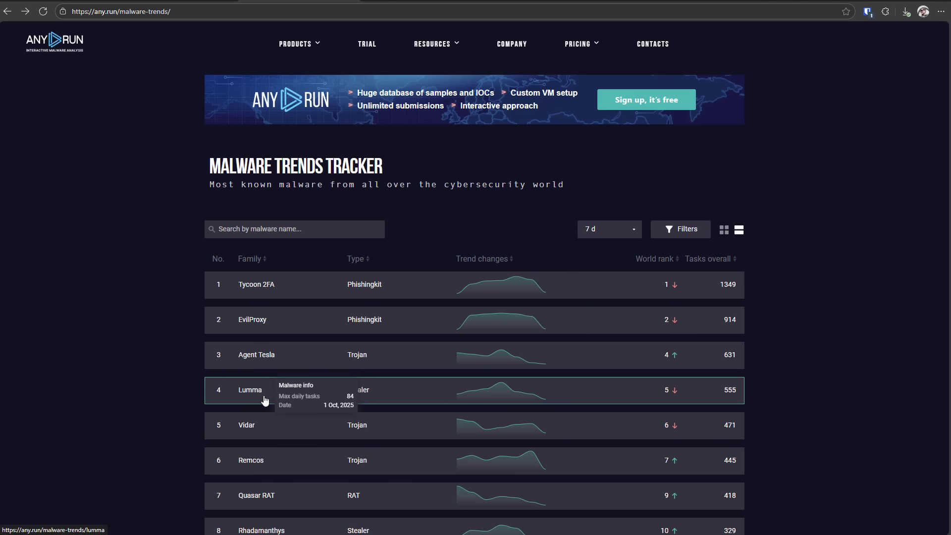
Open the Tycoon 2FA trend page and highlight its PhaaS and Microsoft 365/Gmail target details
{"action": "left_click", "coordinate": [252, 293]}
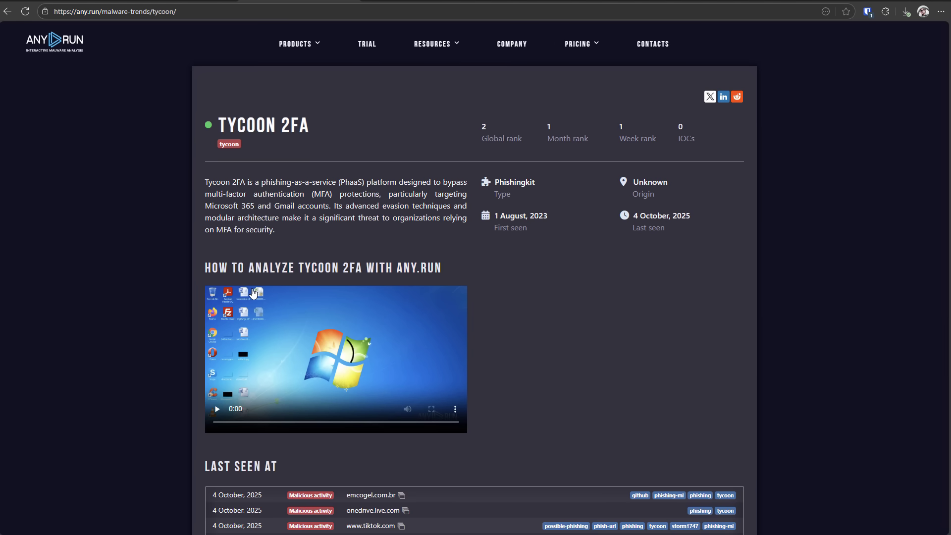
{"action": "left_click_drag", "start_coordinate": [319, 182], "coordinate": [380, 186]}
{"action": "left_click", "coordinate": [379, 187]}
{"action": "left_click_drag", "start_coordinate": [230, 207], "coordinate": [297, 207]}
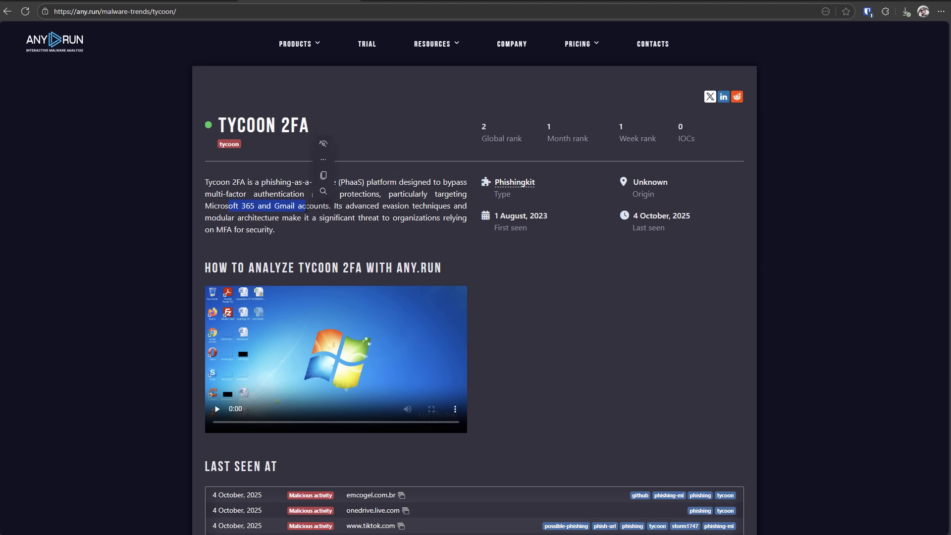
{"action": "left_click", "coordinate": [306, 209]}
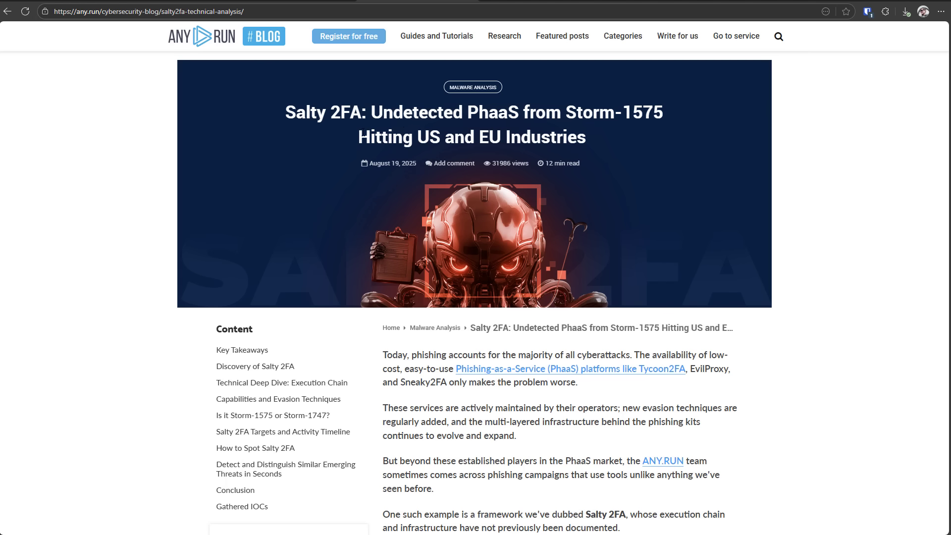
Skim the Salty 2FA post's title and heading, then open 'Analysis session 2'
{"action": "left_click_drag", "start_coordinate": [358, 136], "coordinate": [510, 137]}
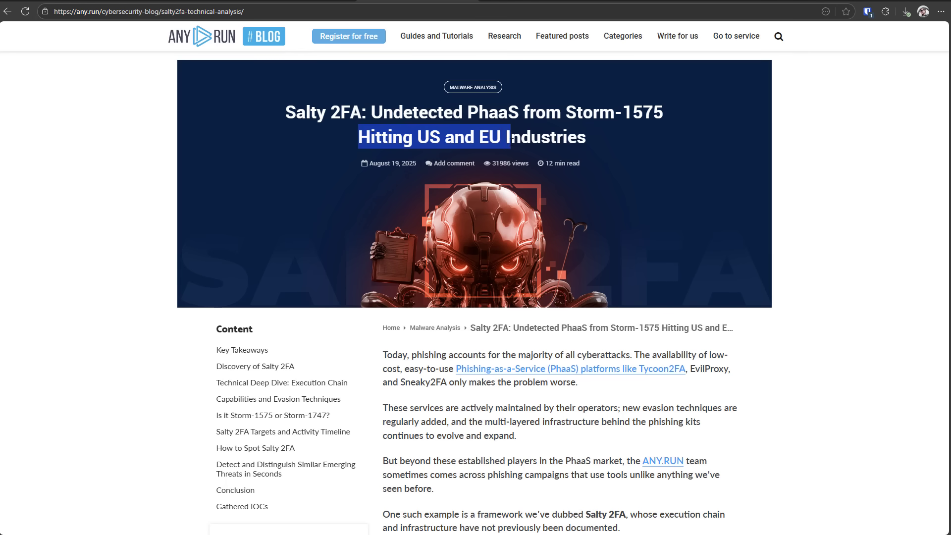
{"action": "left_click", "coordinate": [512, 139]}
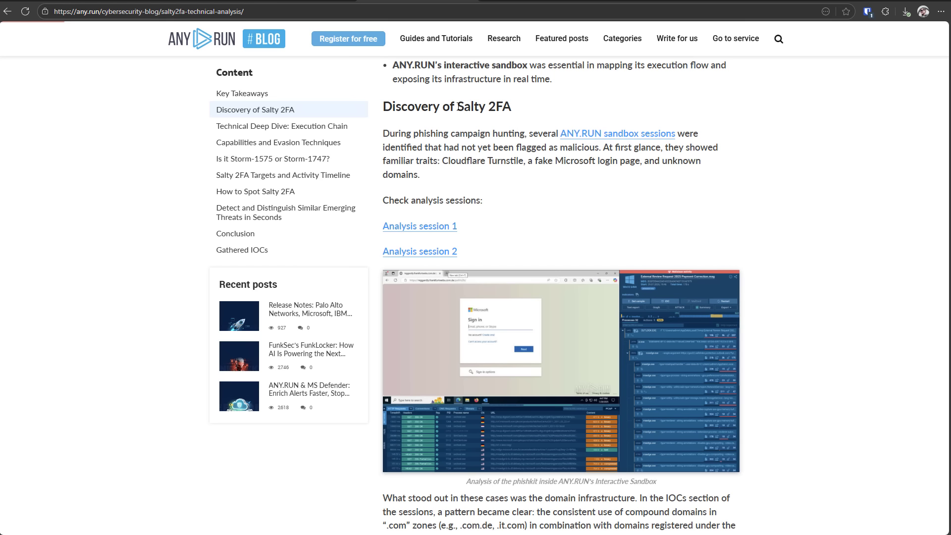
{"action": "left_click_drag", "start_coordinate": [456, 106], "coordinate": [511, 112]}
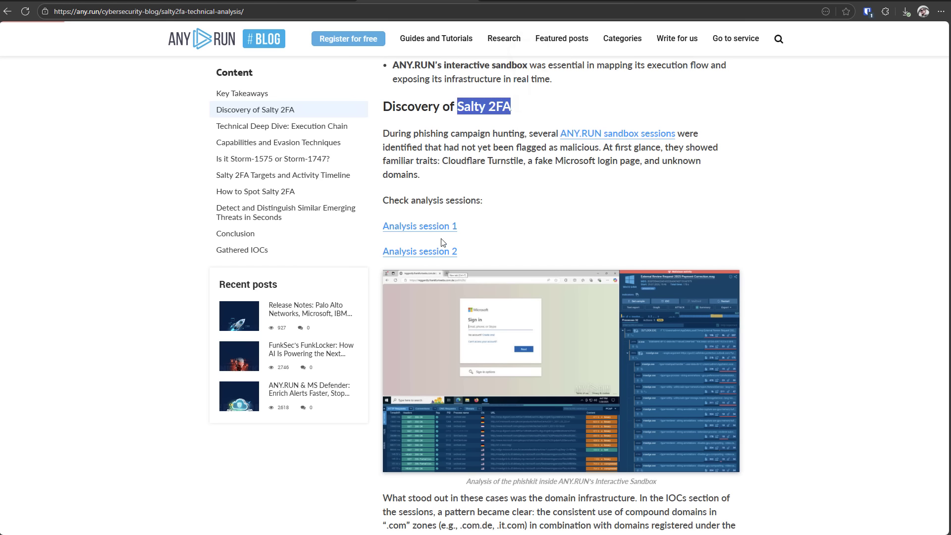
{"action": "left_click", "coordinate": [435, 252]}
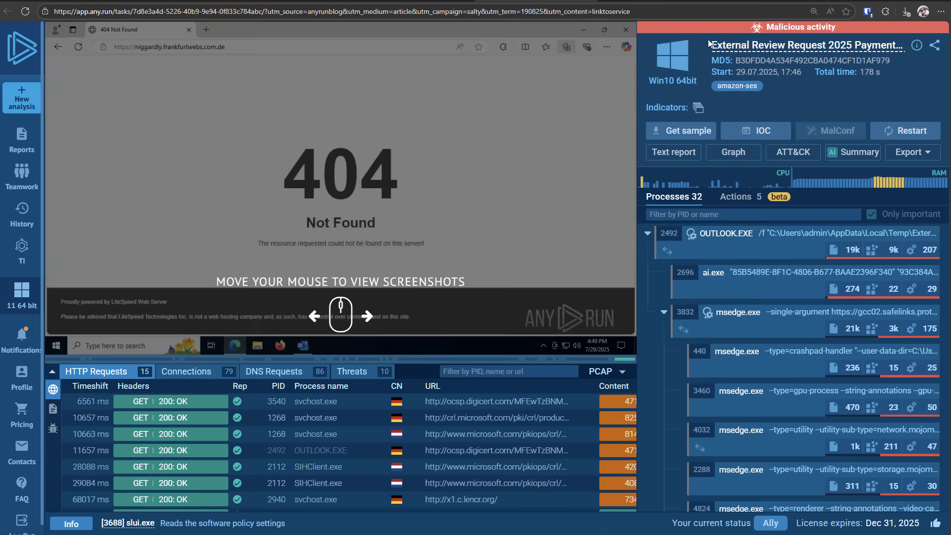
Highlight the sandbox session's title and system details to review the phishing run
{"action": "left_click_drag", "start_coordinate": [708, 40], "coordinate": [873, 45]}
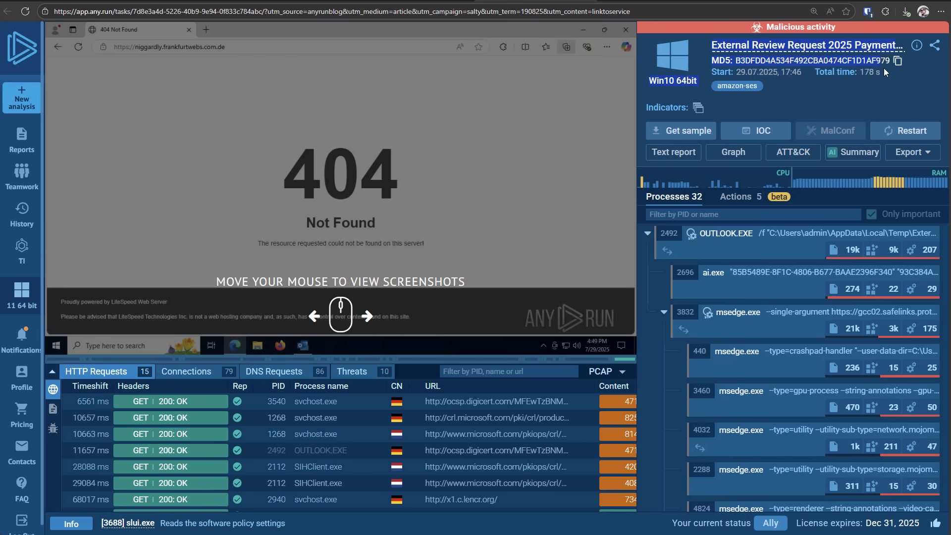
{"action": "left_click", "coordinate": [888, 87]}
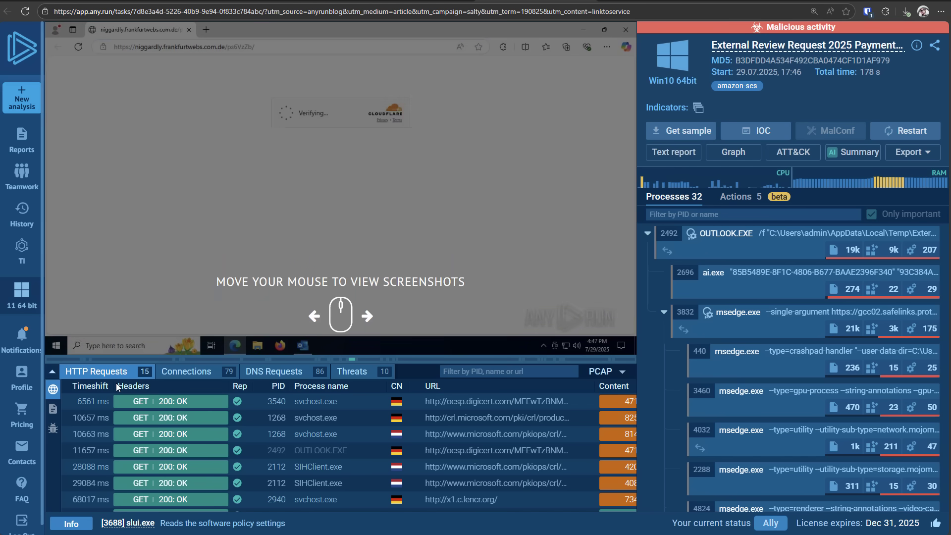
List the session's detected network threats, including the Potentially Bad Traffic alert
{"action": "left_click", "coordinate": [345, 378]}
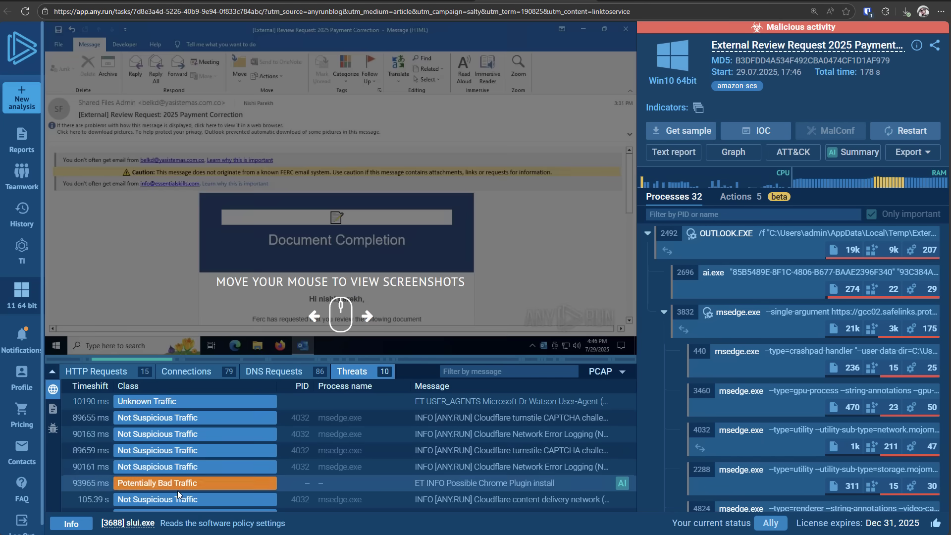
{"action": "mouse_move", "coordinate": [163, 483]}
{"action": "scroll", "coordinate": [163, 487], "scroll_direction": "down", "scroll_amount": 1}
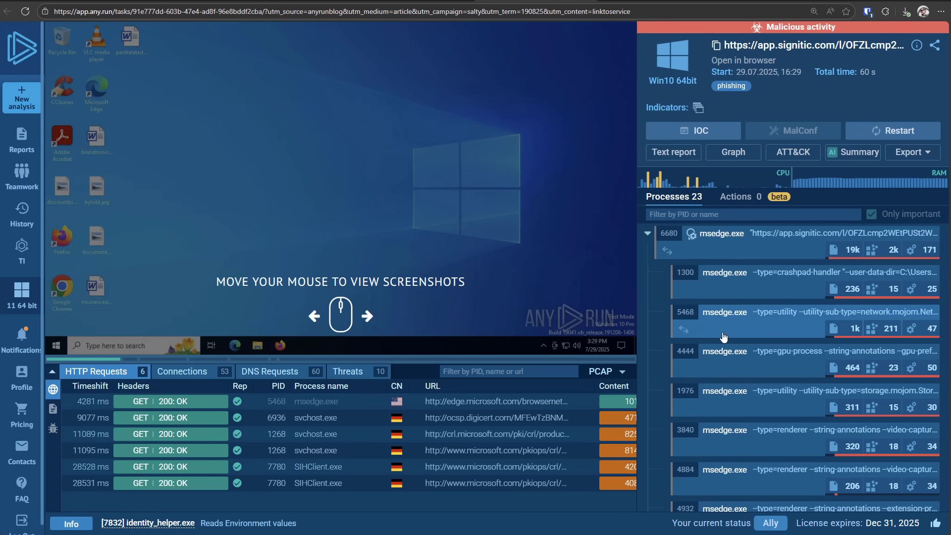
{"action": "scroll", "coordinate": [721, 336], "scroll_direction": "down", "scroll_amount": 3}
{"action": "scroll", "coordinate": [722, 337], "scroll_direction": "down", "scroll_amount": 3}
{"action": "scroll", "coordinate": [722, 337], "scroll_direction": "down", "scroll_amount": 3}
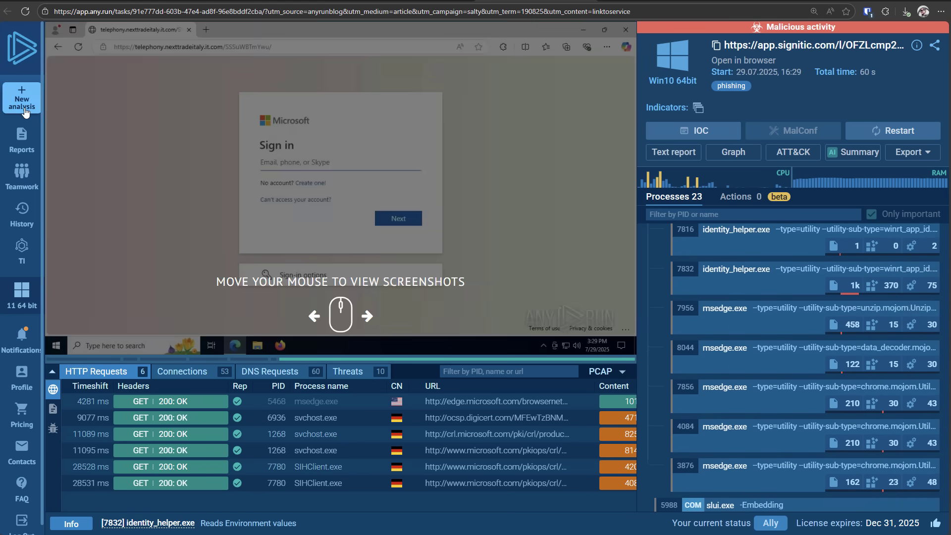
Check a new analysis's operating system options, keep Windows 10 64-bit, and highlight the Free plan
{"action": "left_click", "coordinate": [24, 111]}
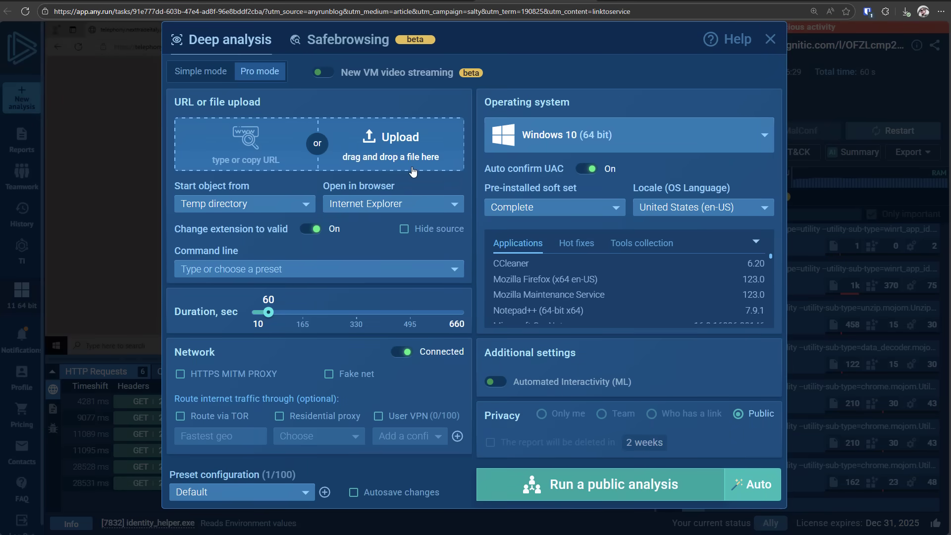
{"action": "left_click", "coordinate": [621, 145]}
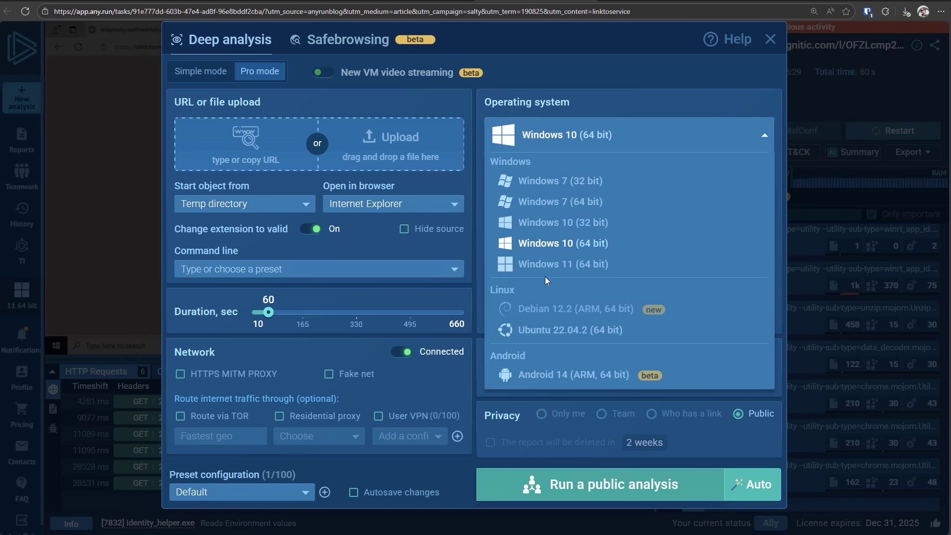
{"action": "left_click", "coordinate": [333, 105]}
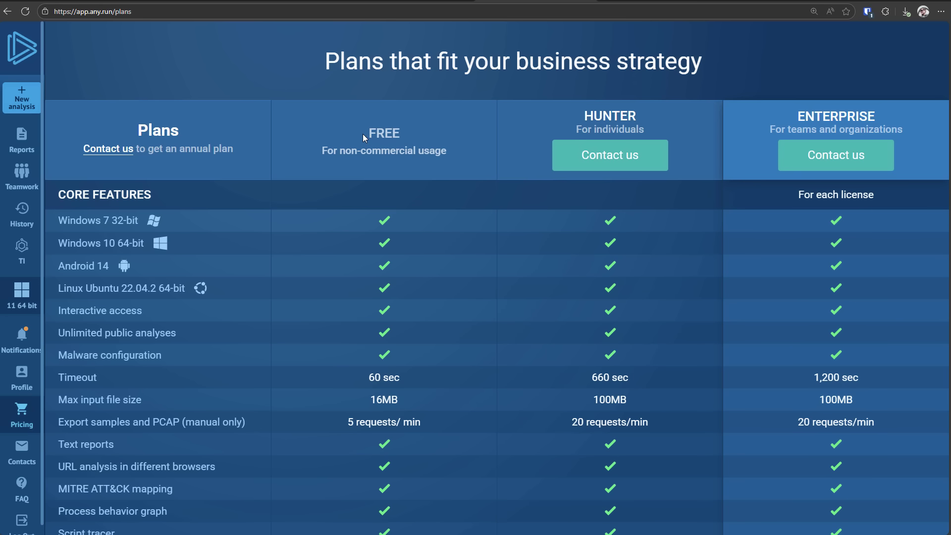
{"action": "left_click_drag", "start_coordinate": [363, 134], "coordinate": [447, 150]}
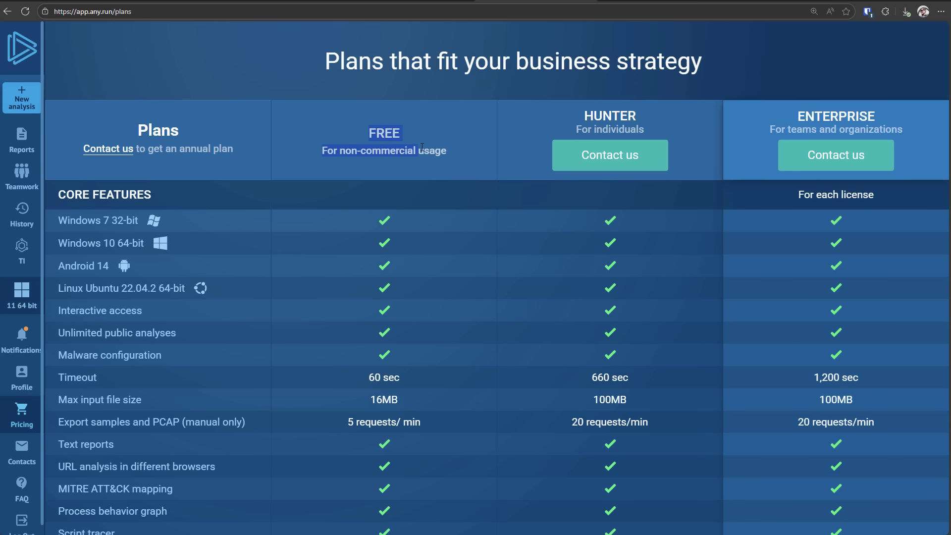
{"action": "left_click", "coordinate": [448, 150]}
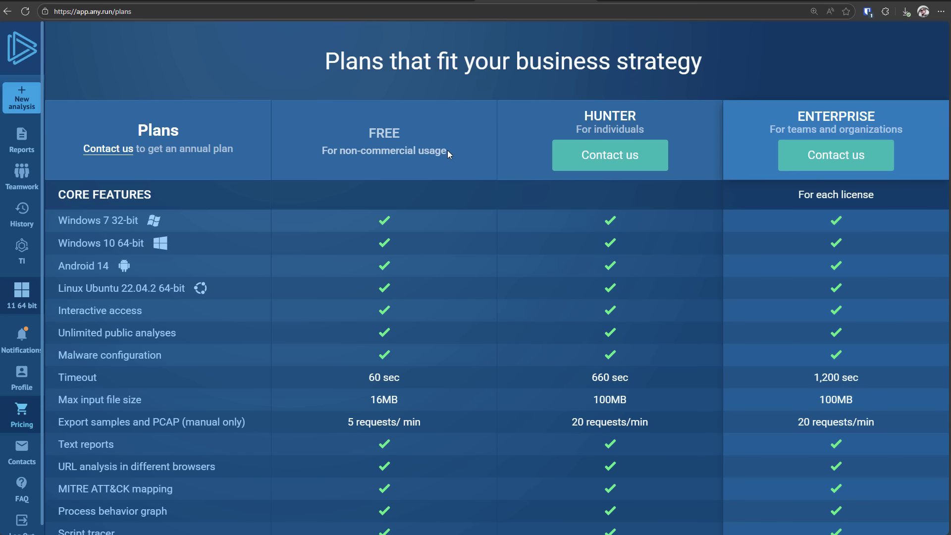